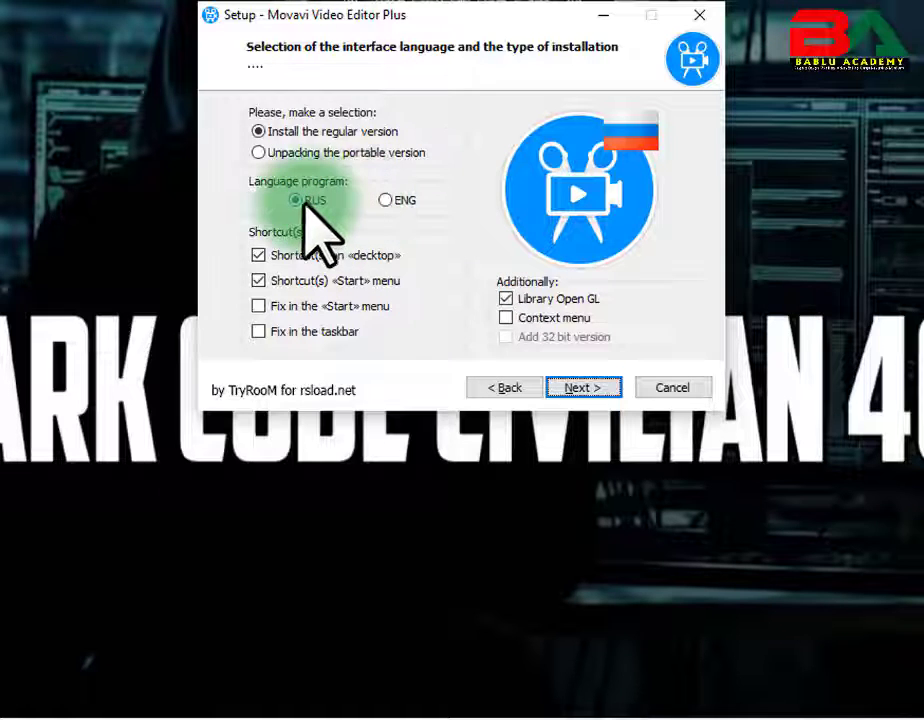
Step: Install the regular English version of Movavi Video Editor Plus in the proposed destination folder and launch the program
{"action": "left_click", "coordinate": [400, 203]}
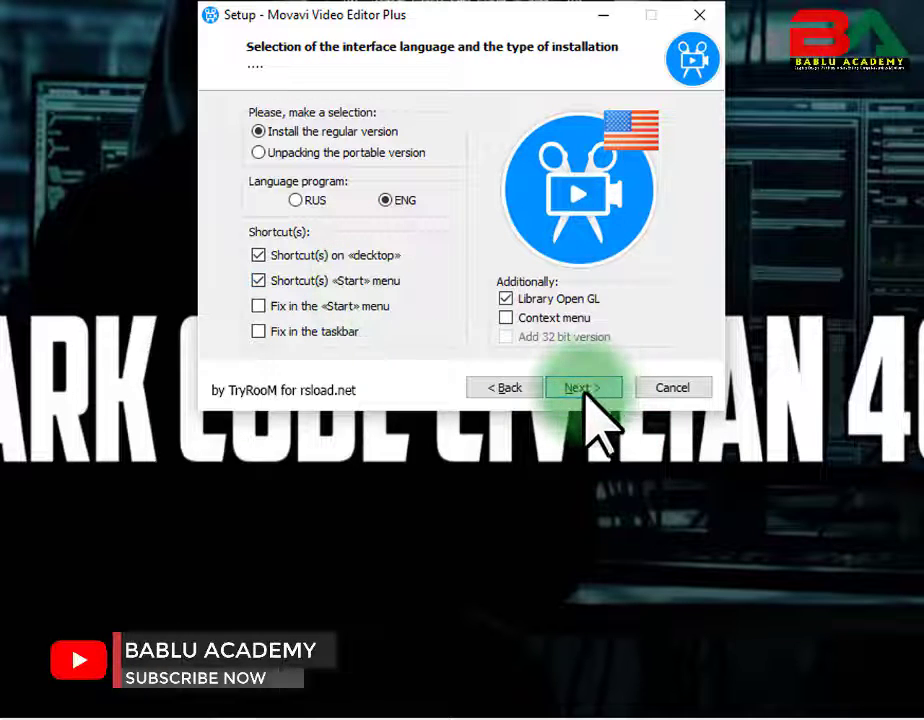
{"action": "left_click", "coordinate": [586, 387]}
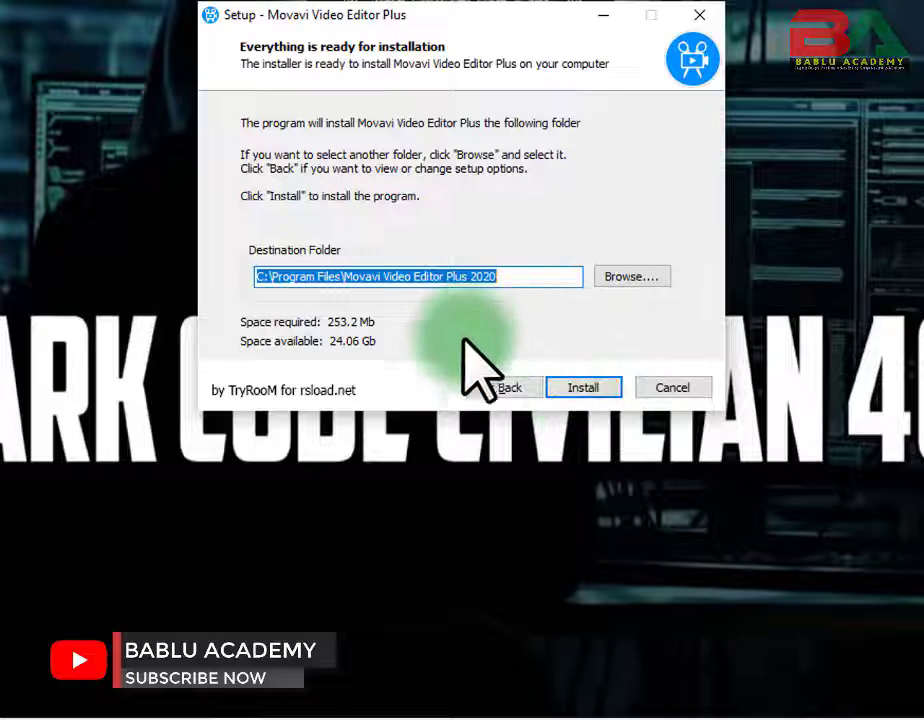
{"action": "left_click", "coordinate": [586, 388]}
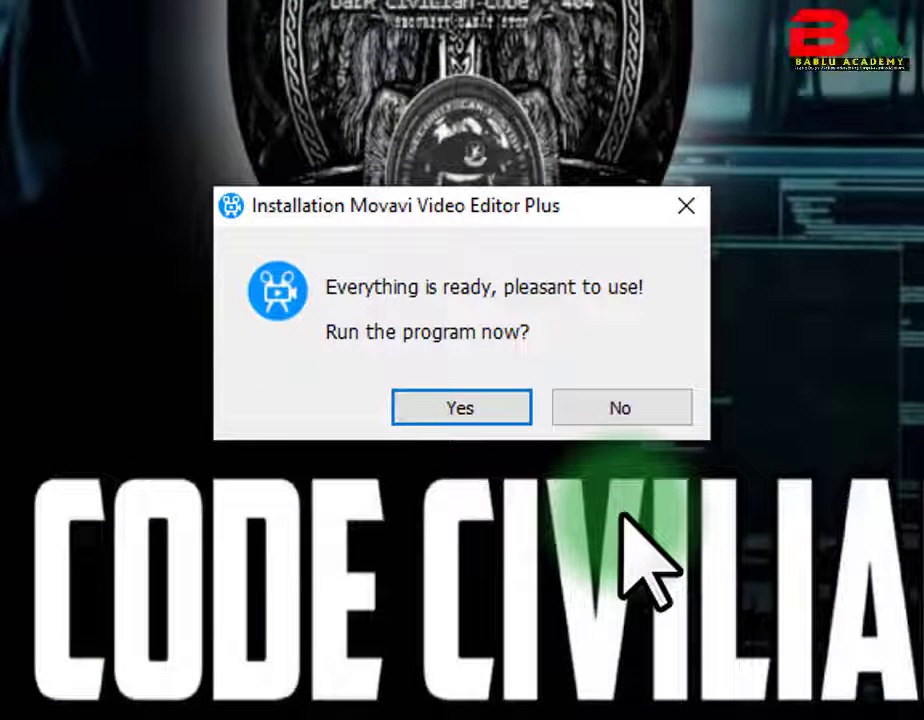
{"action": "left_click", "coordinate": [479, 407]}
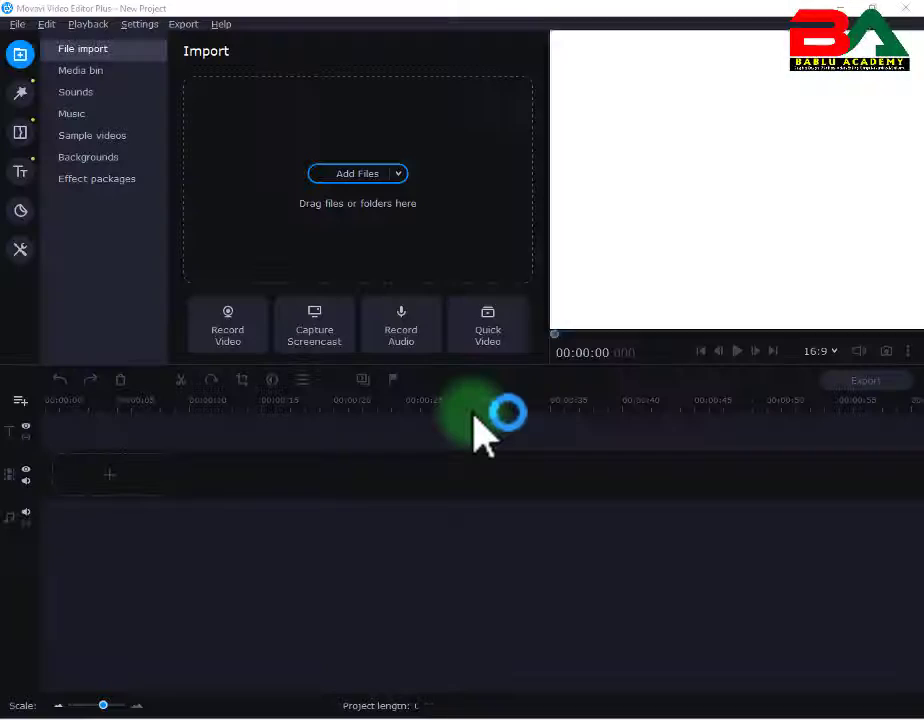
{"action": "key", "text": "Escape"}
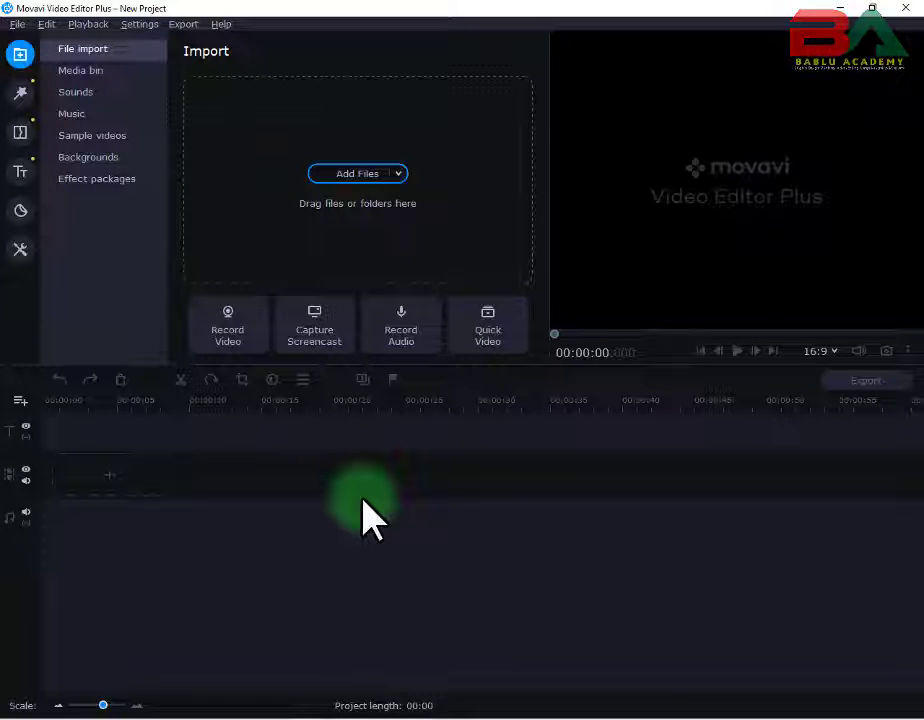
Step: Import the first six images from the icon folder in Downloads and place them all on the timeline's video track
{"action": "left_click", "coordinate": [355, 180]}
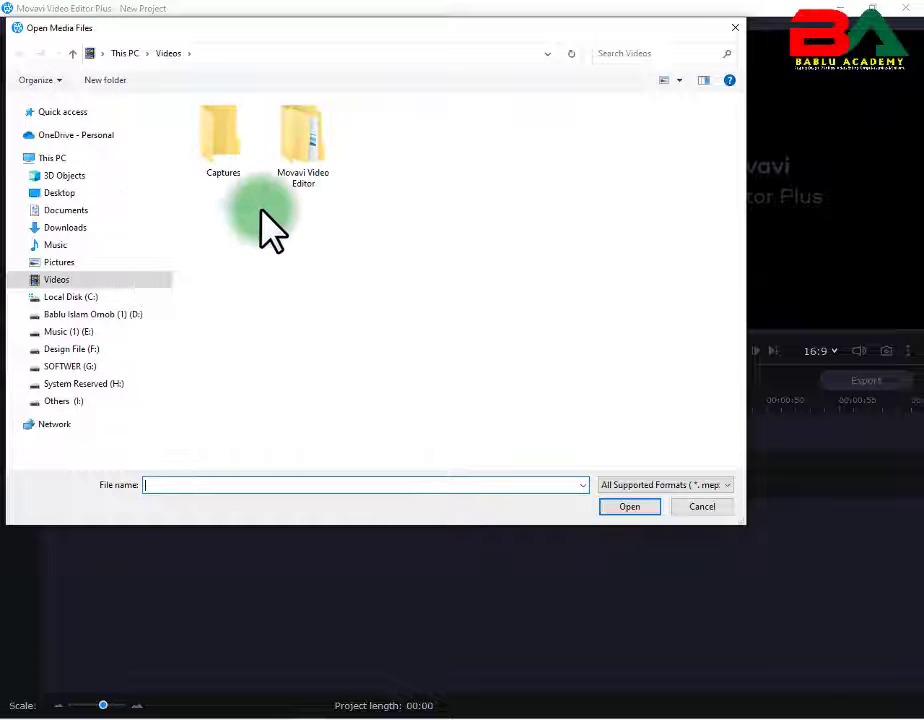
{"action": "left_click", "coordinate": [68, 229]}
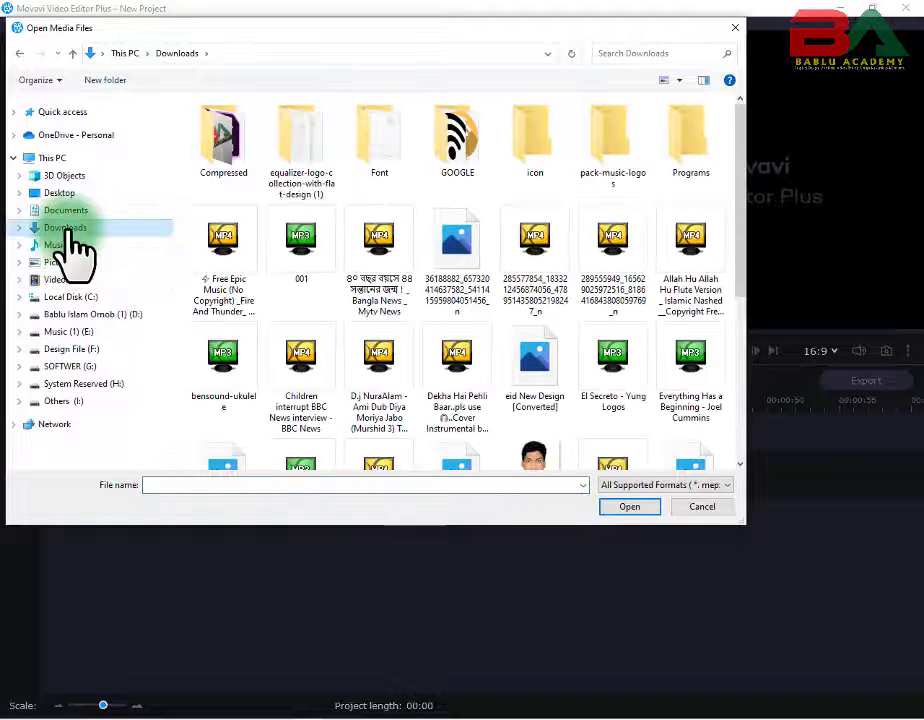
{"action": "double_click", "coordinate": [521, 157]}
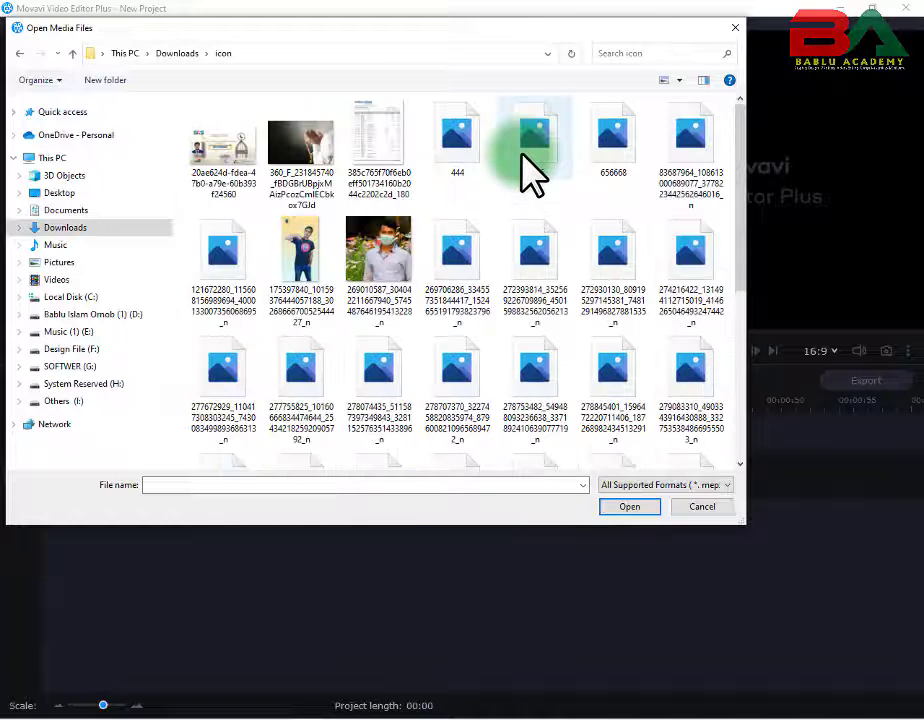
{"action": "left_click_drag", "start_coordinate": [205, 160], "coordinate": [620, 180]}
{"action": "left_click", "coordinate": [630, 508]}
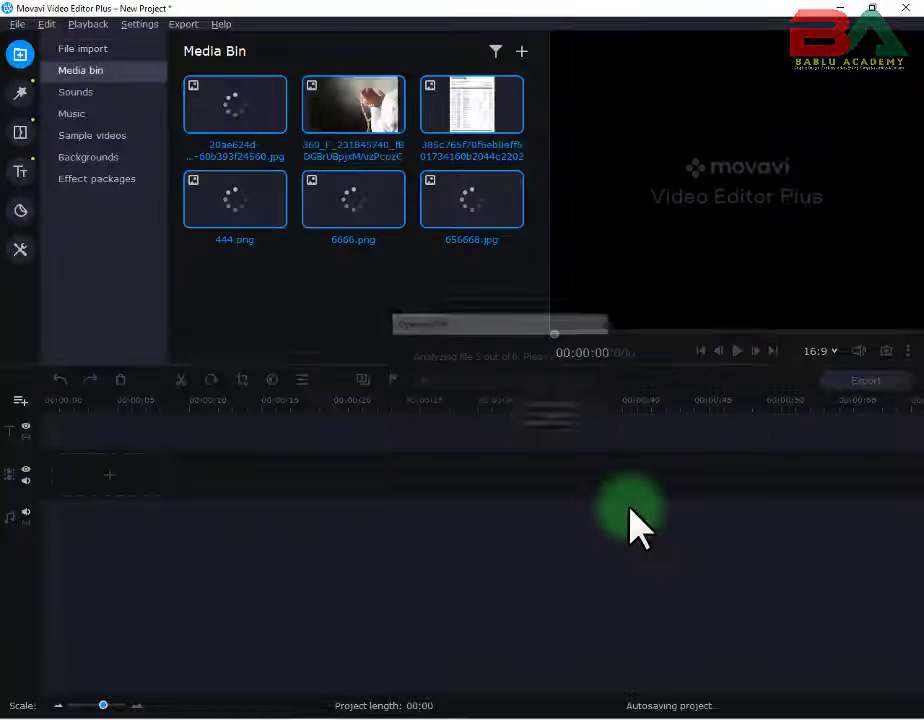
{"action": "left_click_drag", "start_coordinate": [207, 288], "coordinate": [501, 113]}
{"action": "left_click_drag", "start_coordinate": [236, 205], "coordinate": [72, 462]}
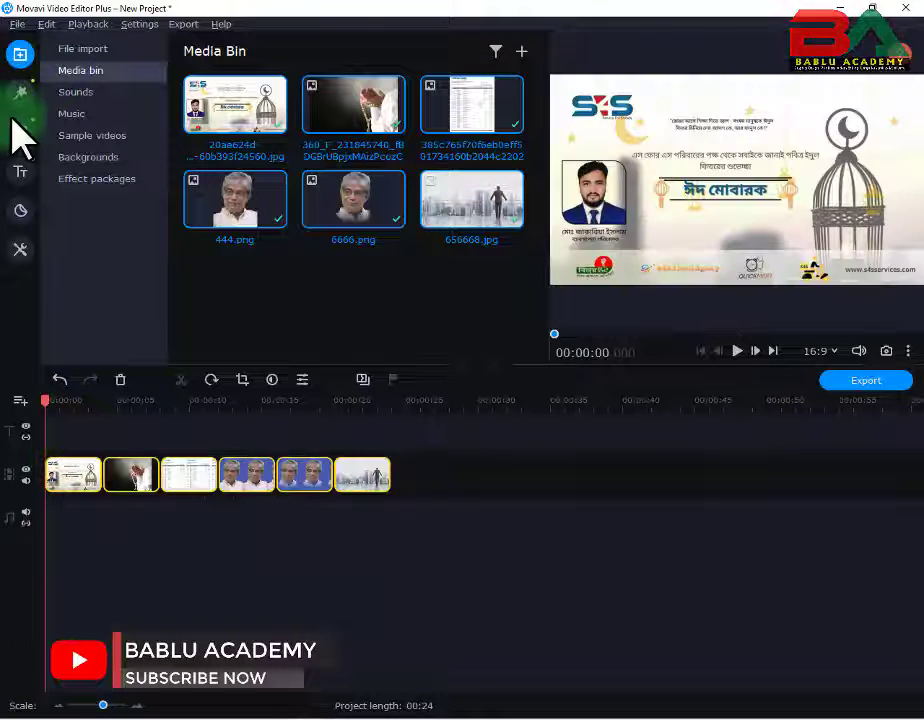
Step: Apply the Halftone - color filter to all six clips on the timeline
{"action": "left_click", "coordinate": [19, 93]}
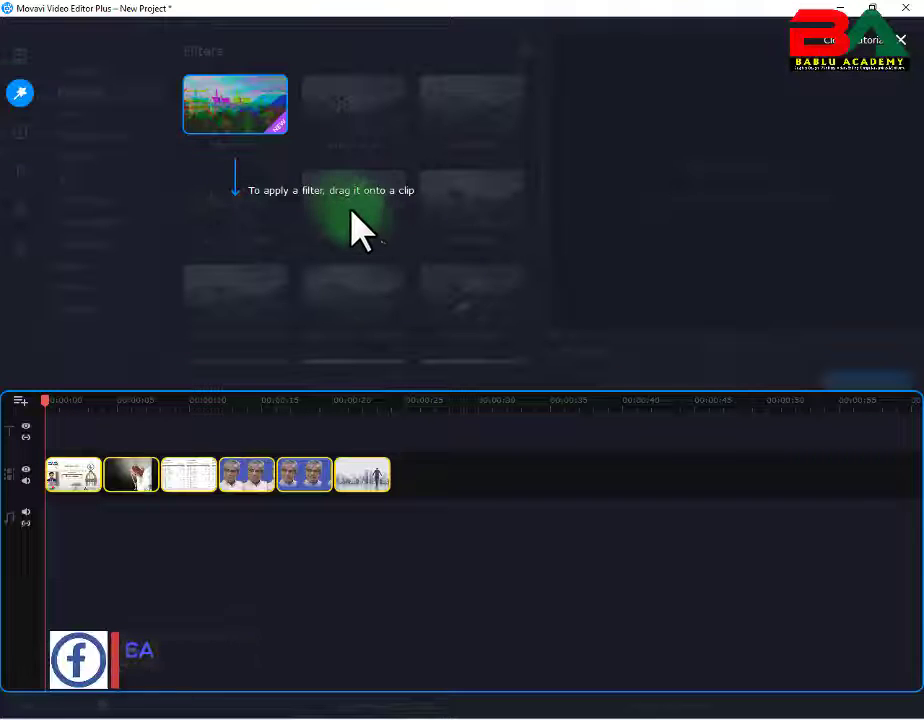
{"action": "left_click", "coordinate": [297, 180]}
{"action": "left_click_drag", "start_coordinate": [346, 206], "coordinate": [96, 480]}
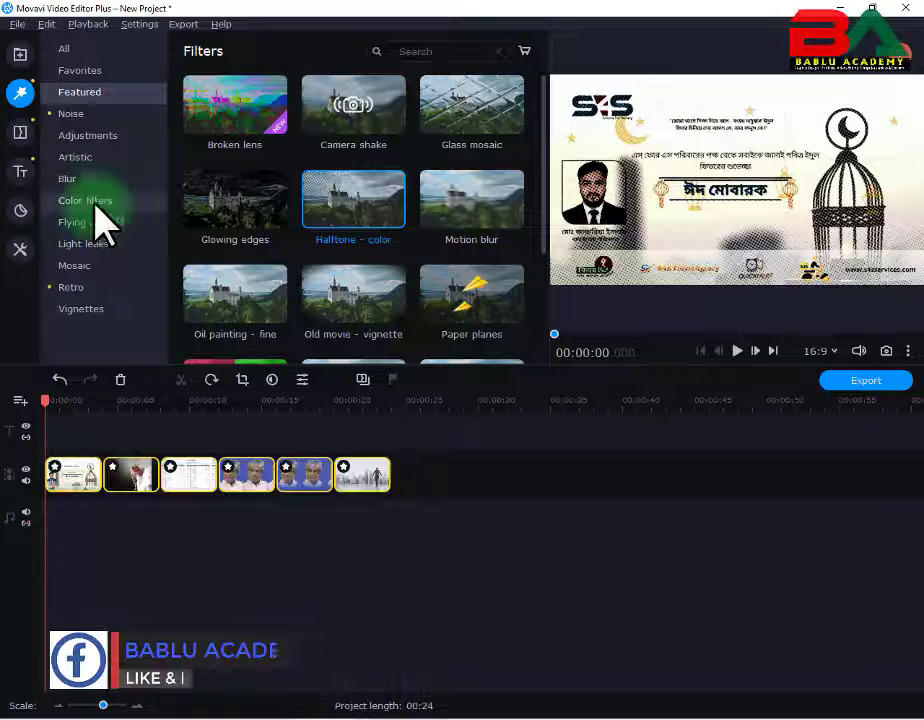
Step: Add a Ken Burns - smooth transition between the first two clips and Parallax 8 between the third and fourth
{"action": "left_click", "coordinate": [20, 132]}
{"action": "left_click", "coordinate": [277, 192]}
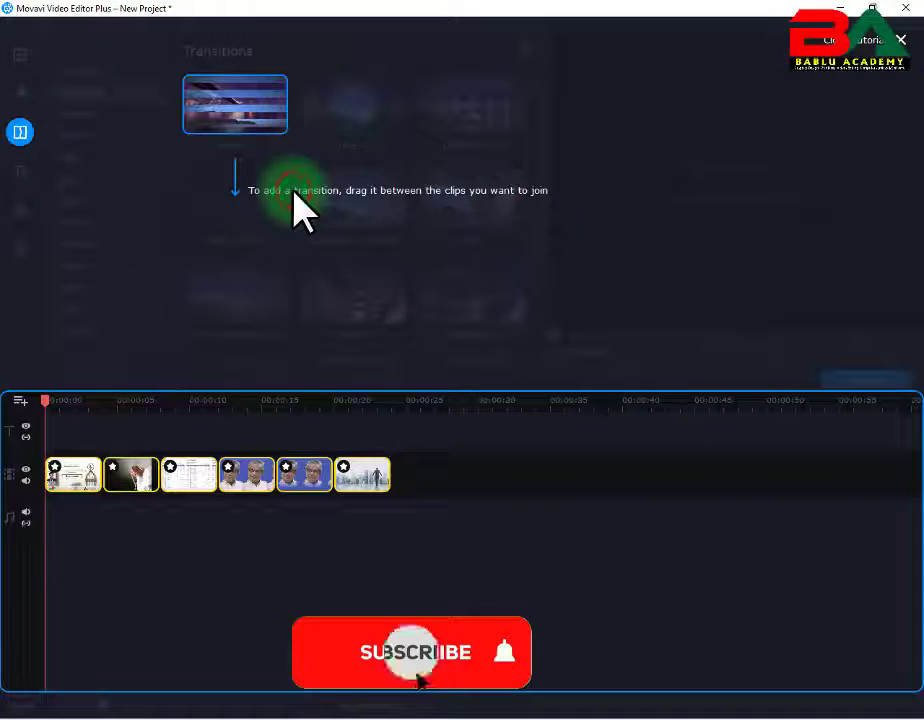
{"action": "left_click_drag", "start_coordinate": [367, 210], "coordinate": [99, 494]}
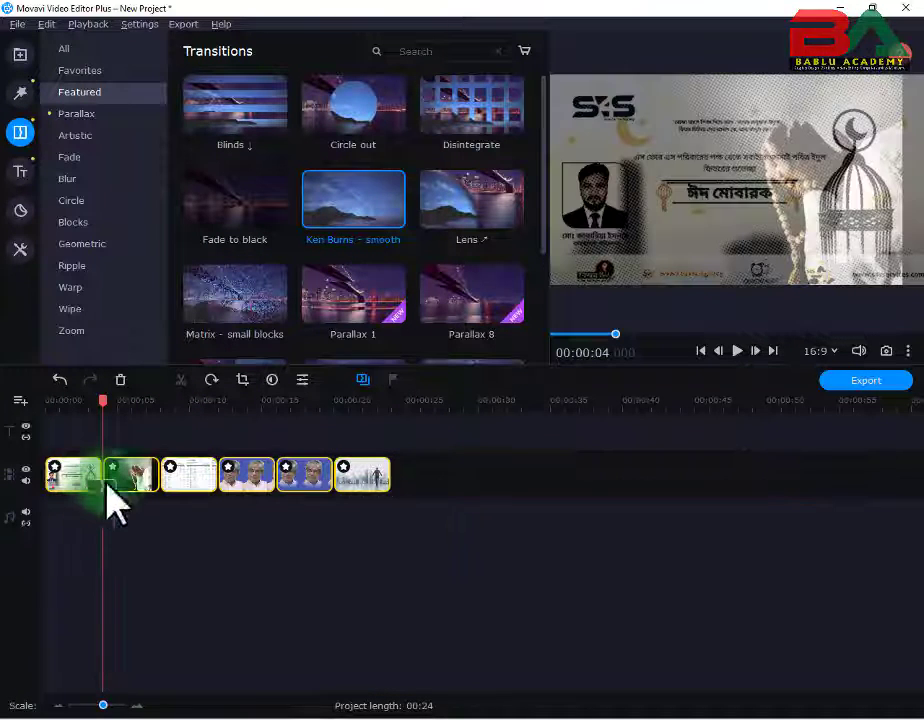
{"action": "left_click_drag", "start_coordinate": [478, 316], "coordinate": [206, 489]}
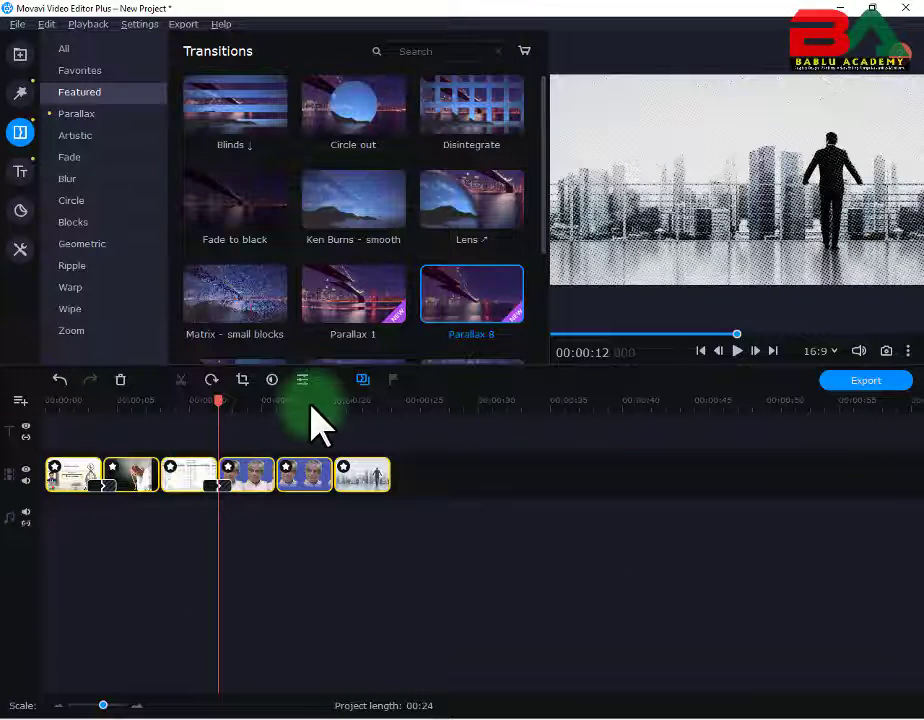
Step: Add a Shatter - small transition between the fourth and fifth clips and Wipe - triangle between the fifth and sixth
{"action": "scroll", "coordinate": [410, 300], "scroll_direction": "down", "scroll_amount": 1}
{"action": "scroll", "coordinate": [440, 290], "scroll_direction": "down", "scroll_amount": 1}
{"action": "left_click_drag", "start_coordinate": [470, 285], "coordinate": [274, 495]}
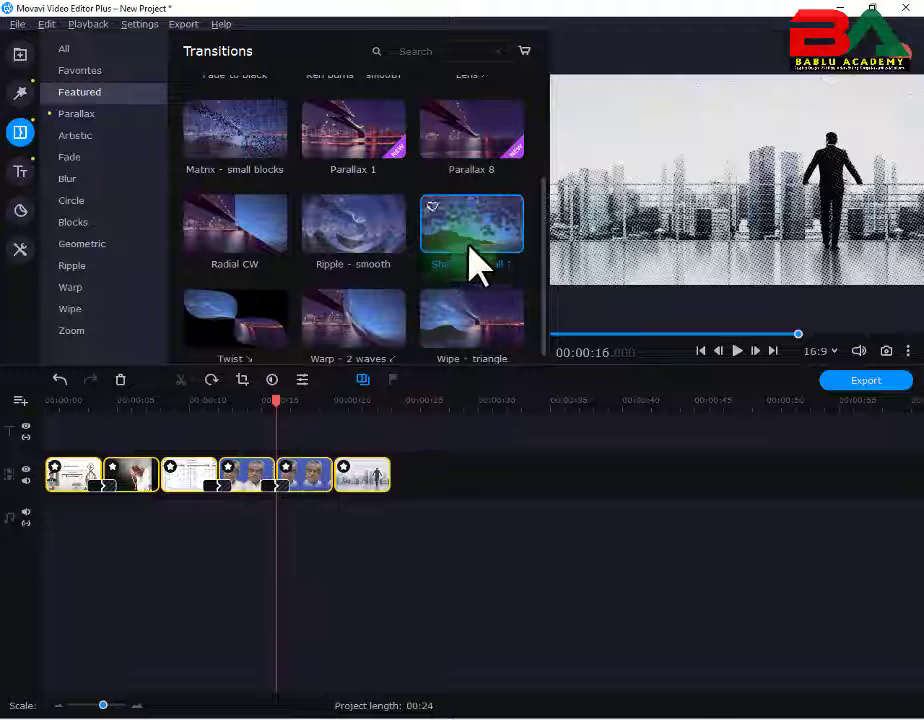
{"action": "left_click_drag", "start_coordinate": [478, 320], "coordinate": [350, 455]}
{"action": "left_click", "coordinate": [453, 550]}
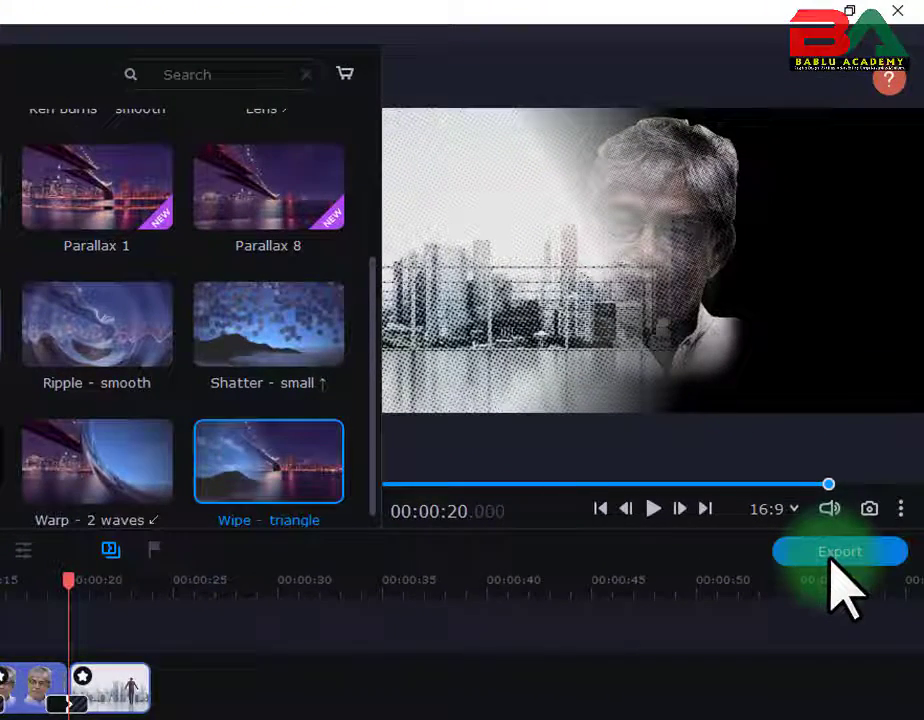
Step: Open the video export settings and shorten the title to New
{"action": "left_click", "coordinate": [832, 558]}
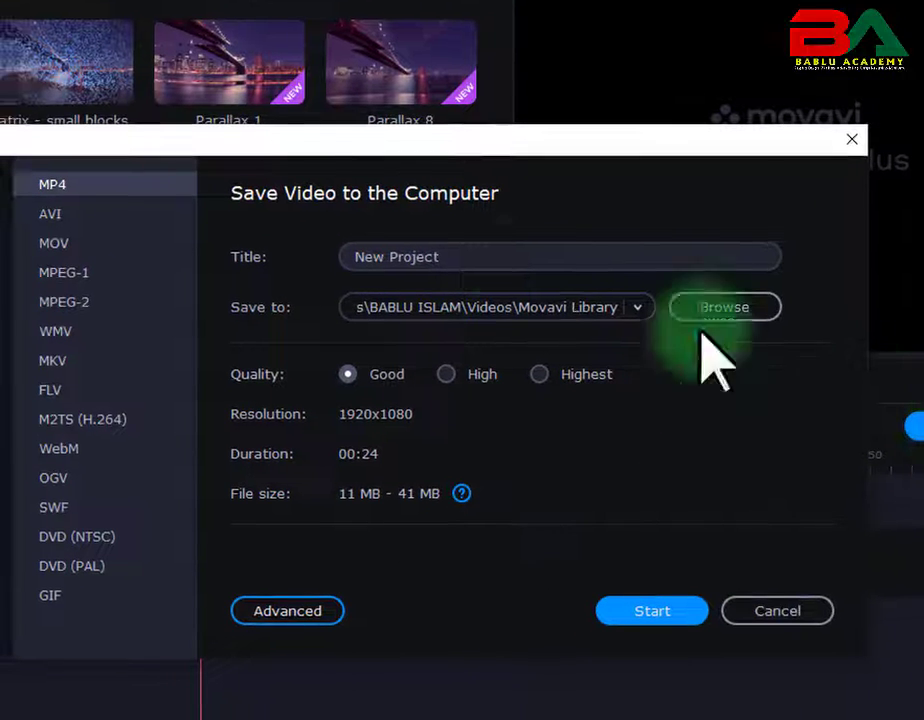
{"action": "left_click_drag", "start_coordinate": [441, 257], "coordinate": [392, 257]}
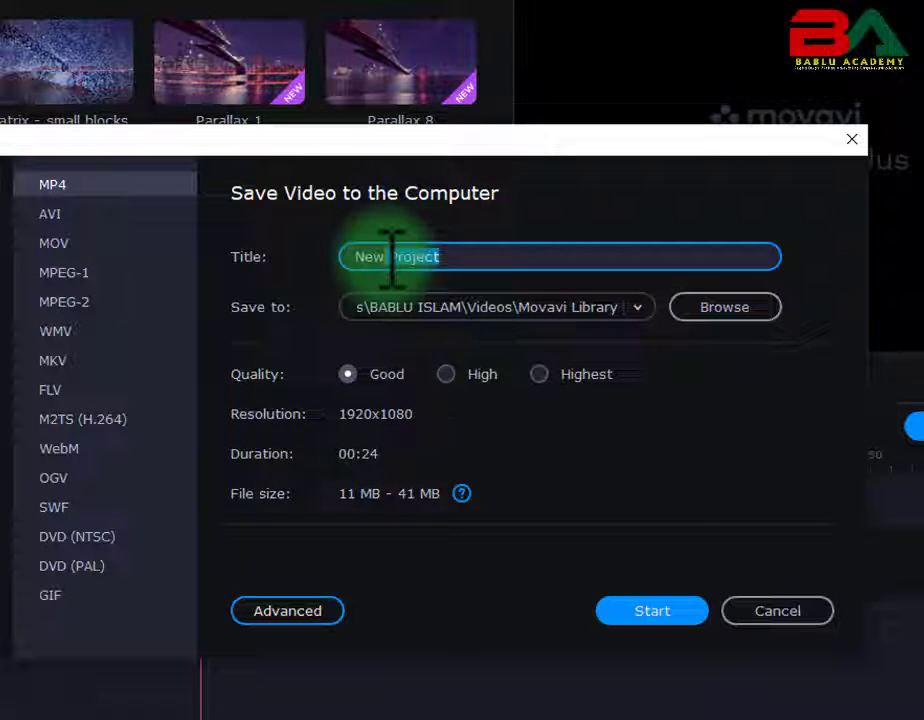
{"action": "key", "text": "BackSpace"}
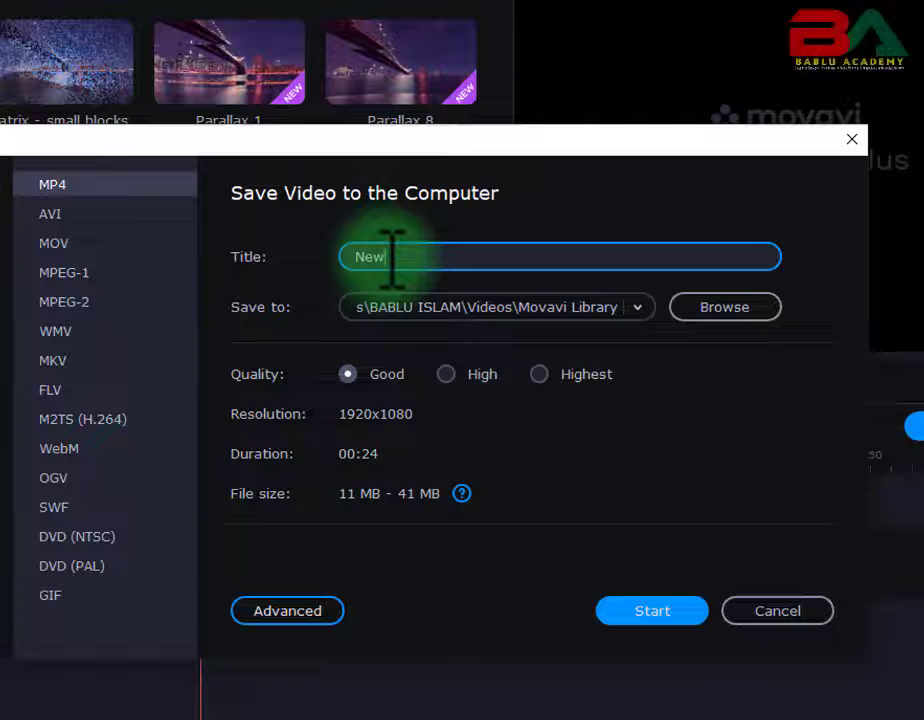
Step: Export the video as MP4 in High quality to the videos folder on the Desktop
{"action": "left_click", "coordinate": [735, 318]}
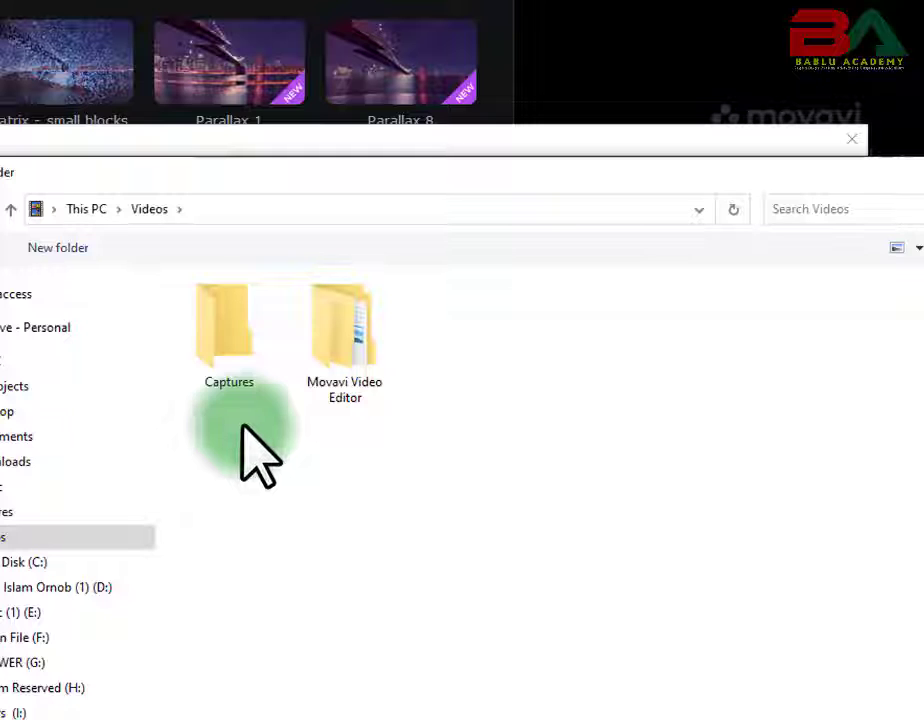
{"action": "left_click", "coordinate": [14, 414]}
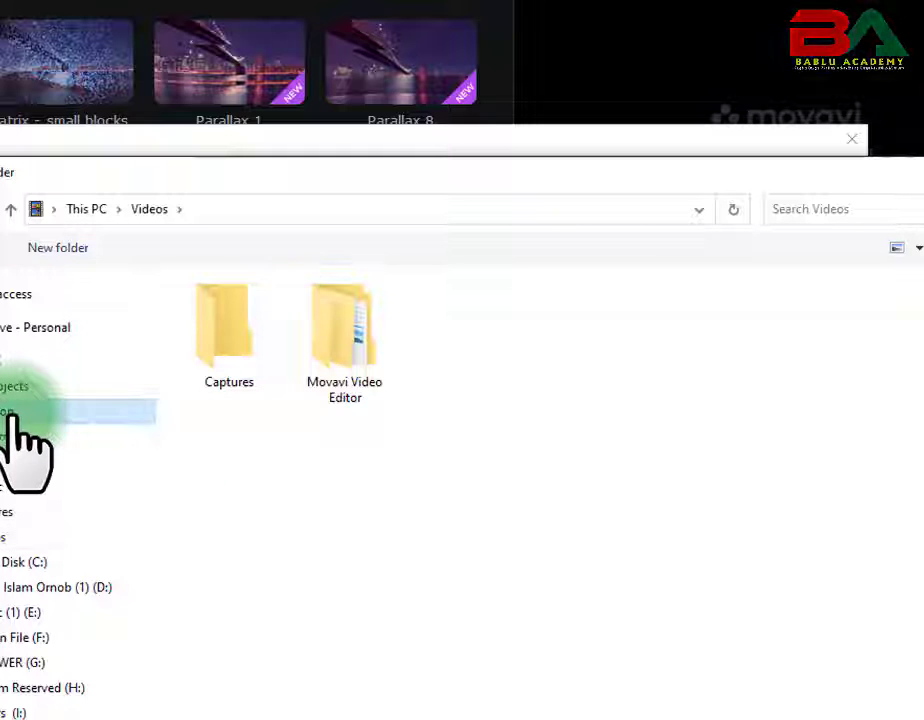
{"action": "left_click", "coordinate": [468, 365]}
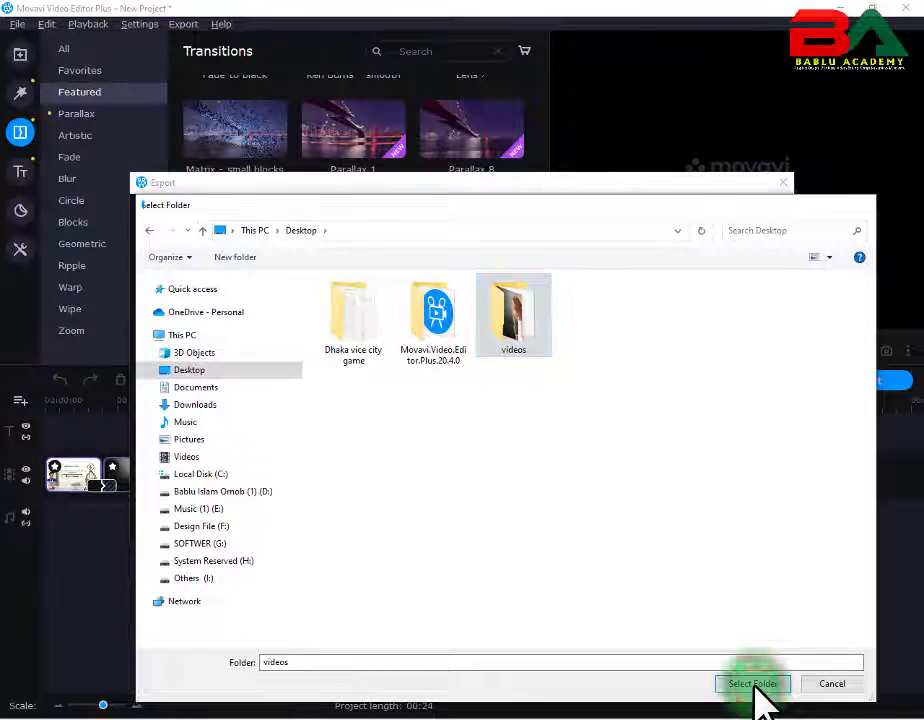
{"action": "left_click", "coordinate": [752, 684]}
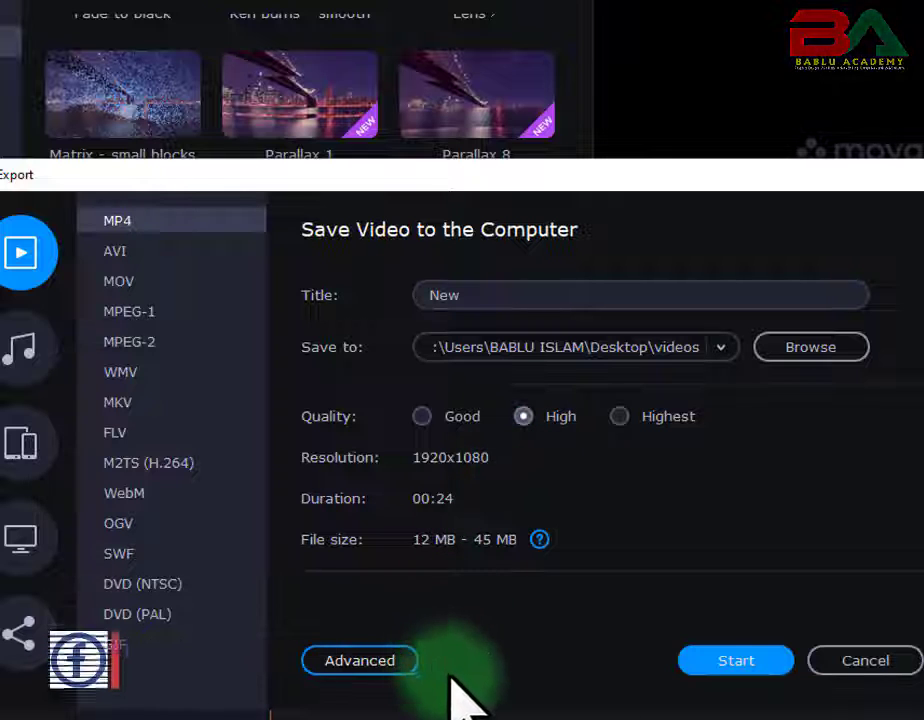
{"action": "left_click", "coordinate": [746, 668]}
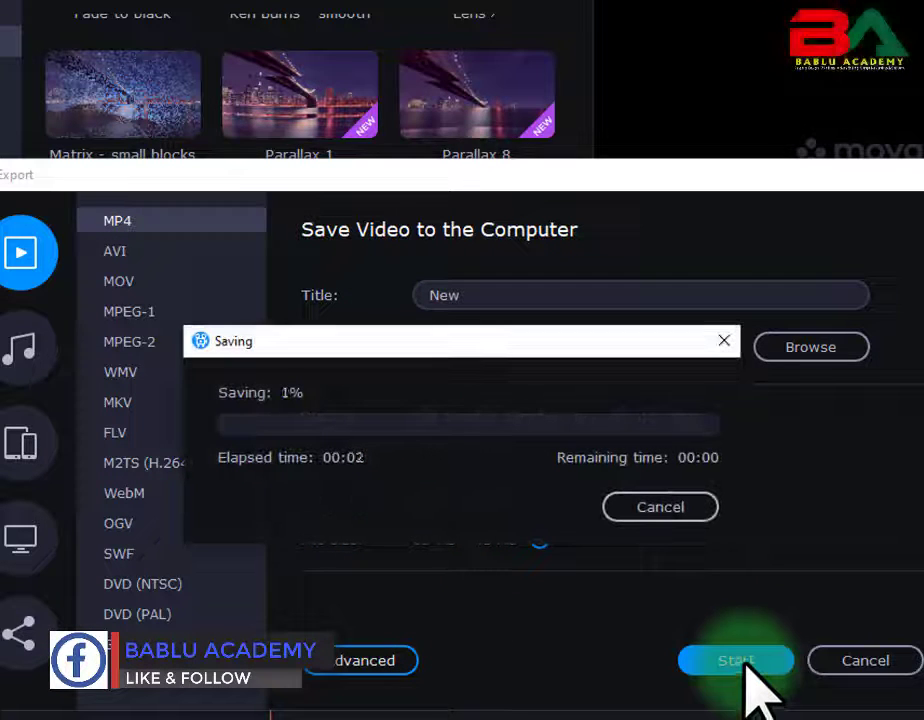